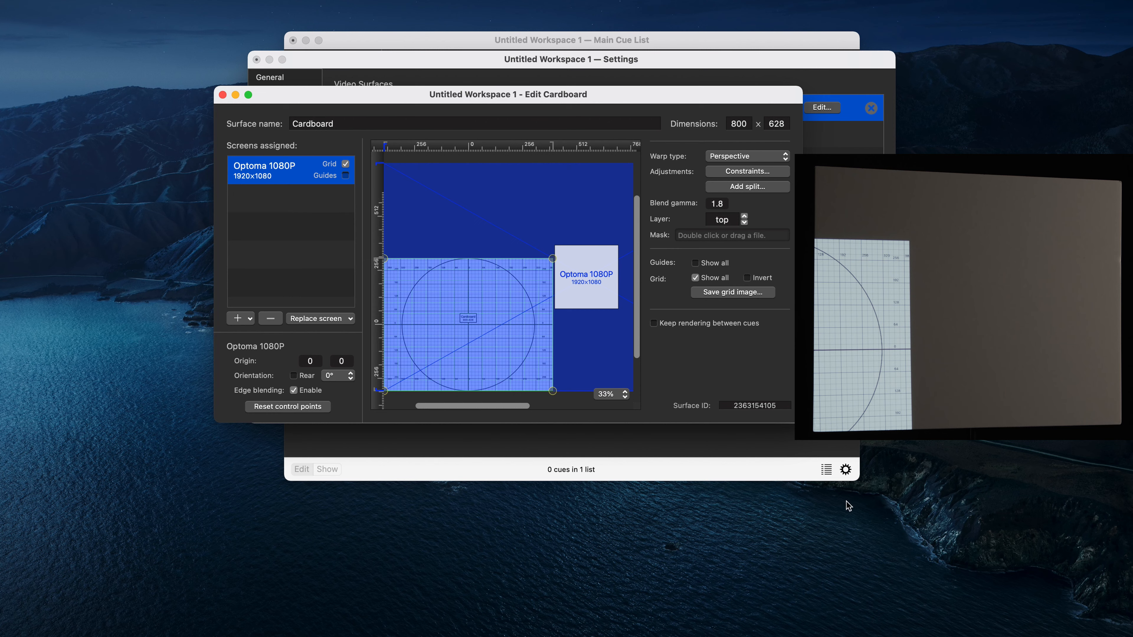
Step: Center the Optoma 1080P screen within the Cardboard video surface
drag(801, 421, 1043, 604)
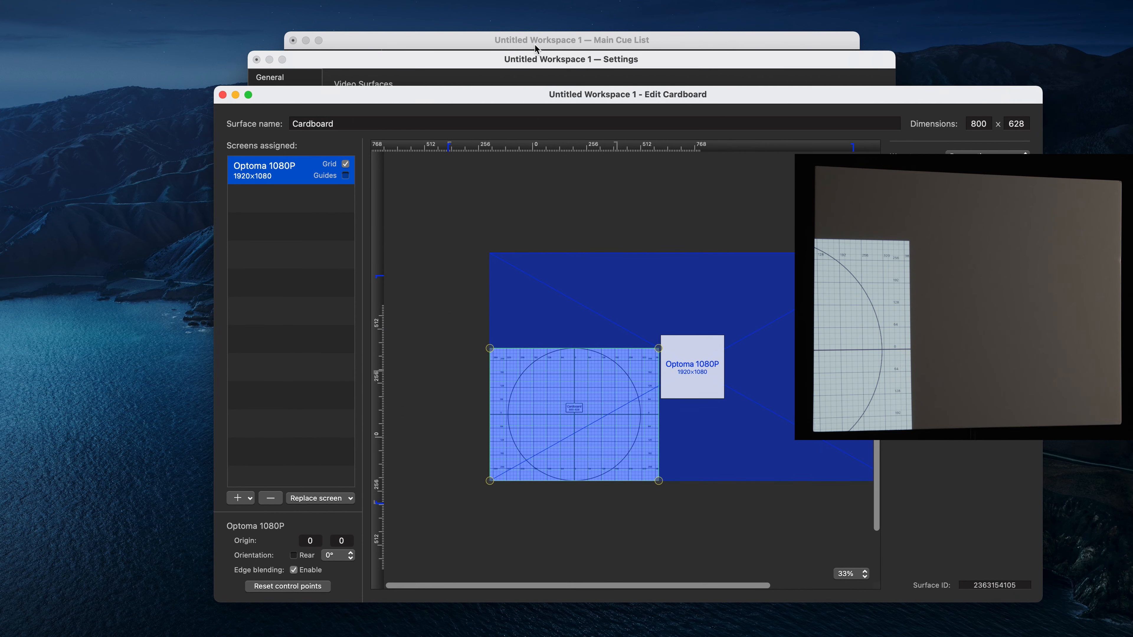
drag(587, 102, 565, 49)
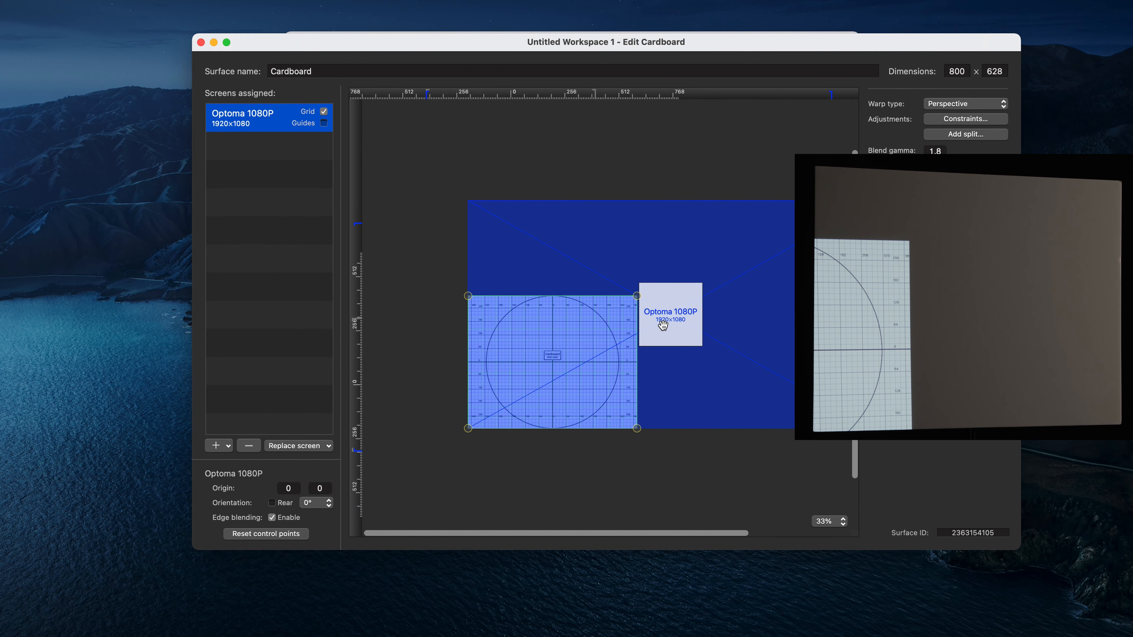
drag(671, 316, 548, 348)
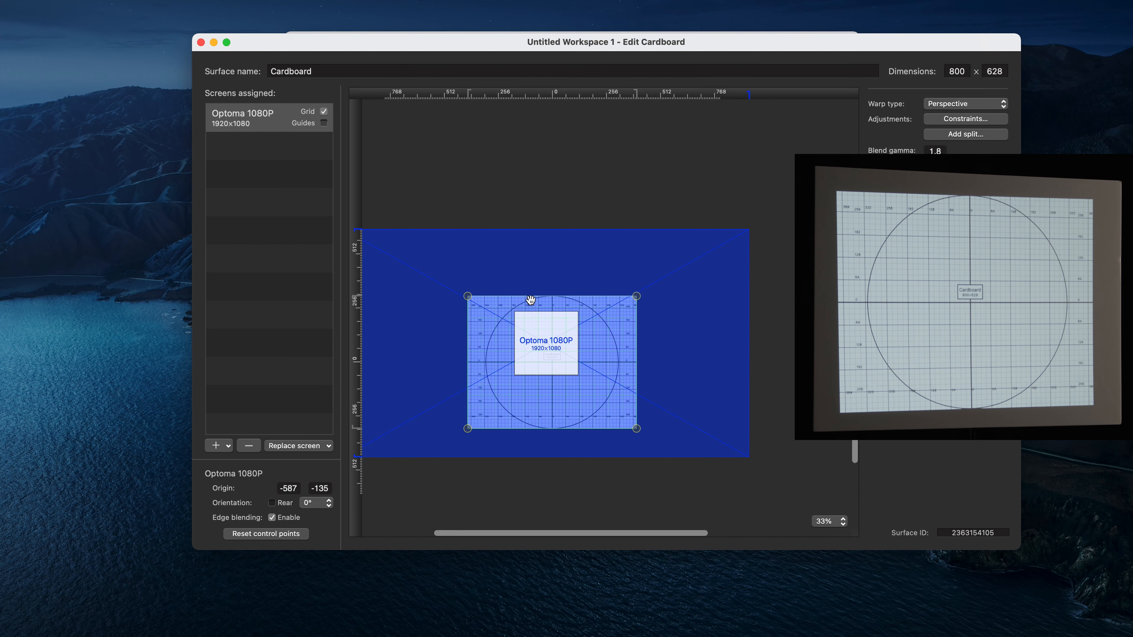
Step: Drag the four corner points of the screen's perspective warp outward to fit the projection onto the cardboard
scroll(530, 299, left, 5)
scroll(531, 300, down, 3)
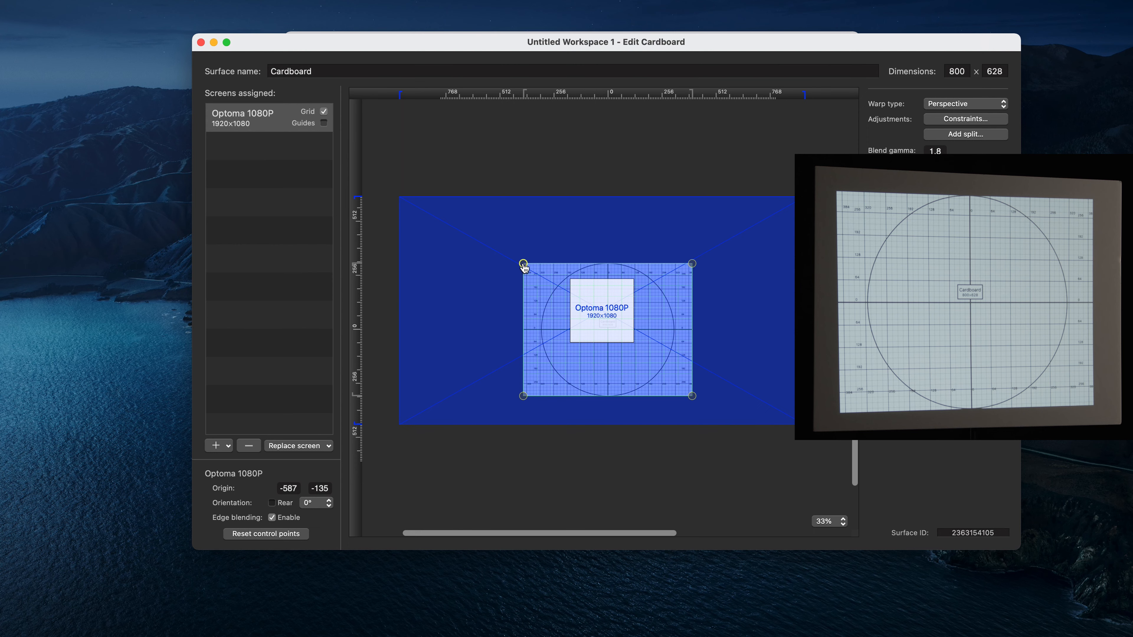
mouse_move(524, 267)
mouse_down()
mouse_move(549, 299)
mouse_move(527, 293)
mouse_move(519, 324)
mouse_move(540, 324)
mouse_move(511, 254)
mouse_up()
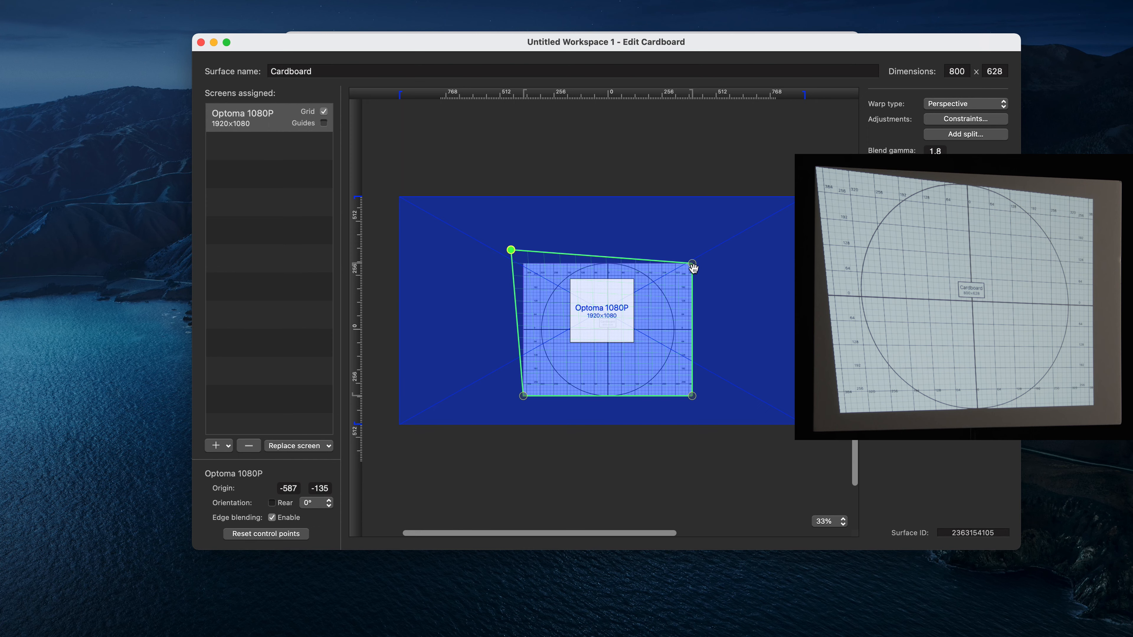
drag(692, 267, 714, 255)
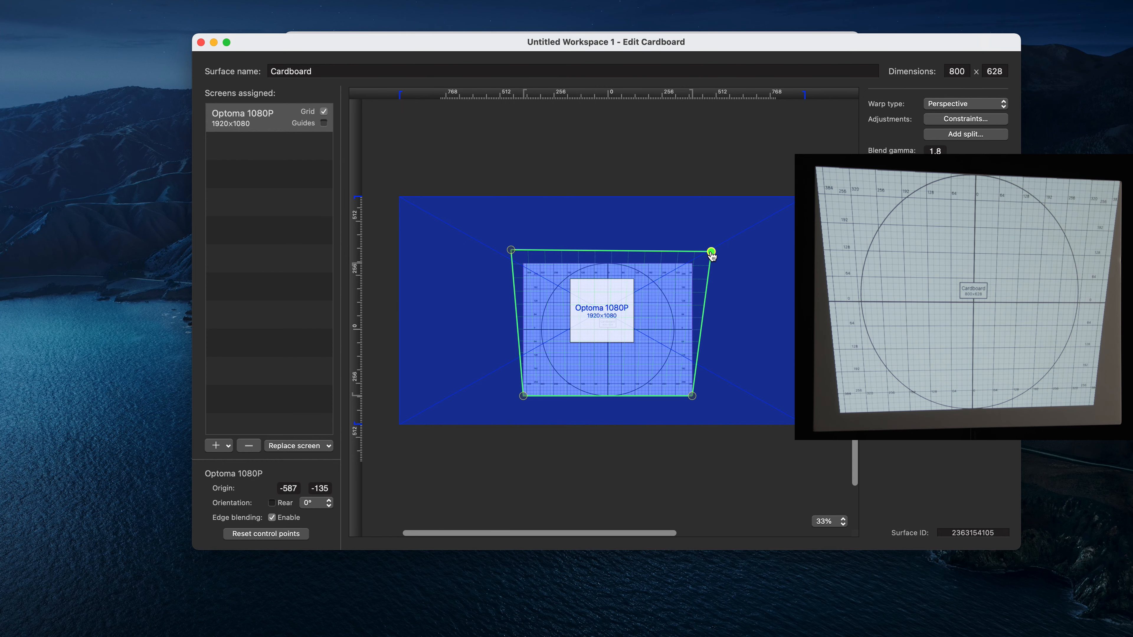
click(691, 397)
drag(692, 397, 712, 409)
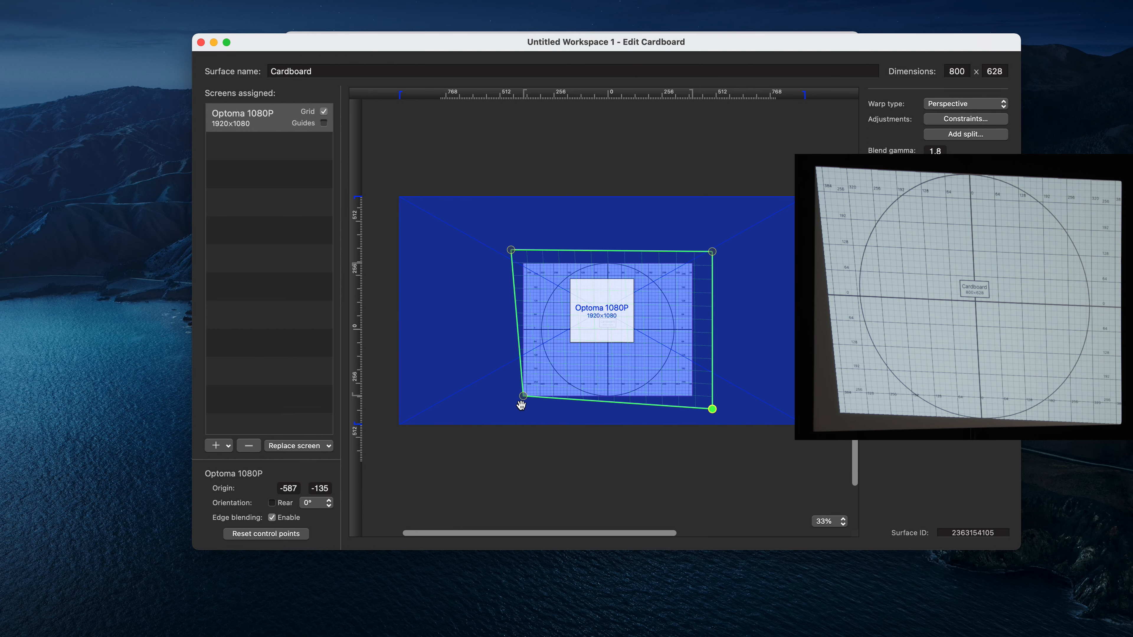
drag(523, 396, 509, 408)
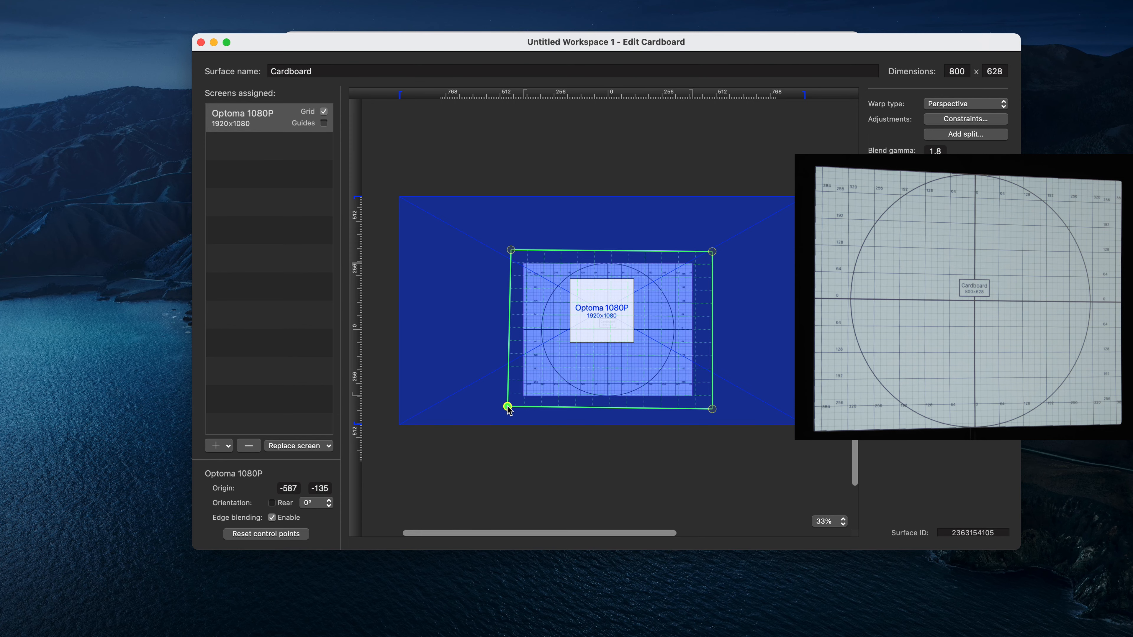
Step: Turn off the grid for the Optoma 1080P screen and close the surface editor and settings windows
click(324, 112)
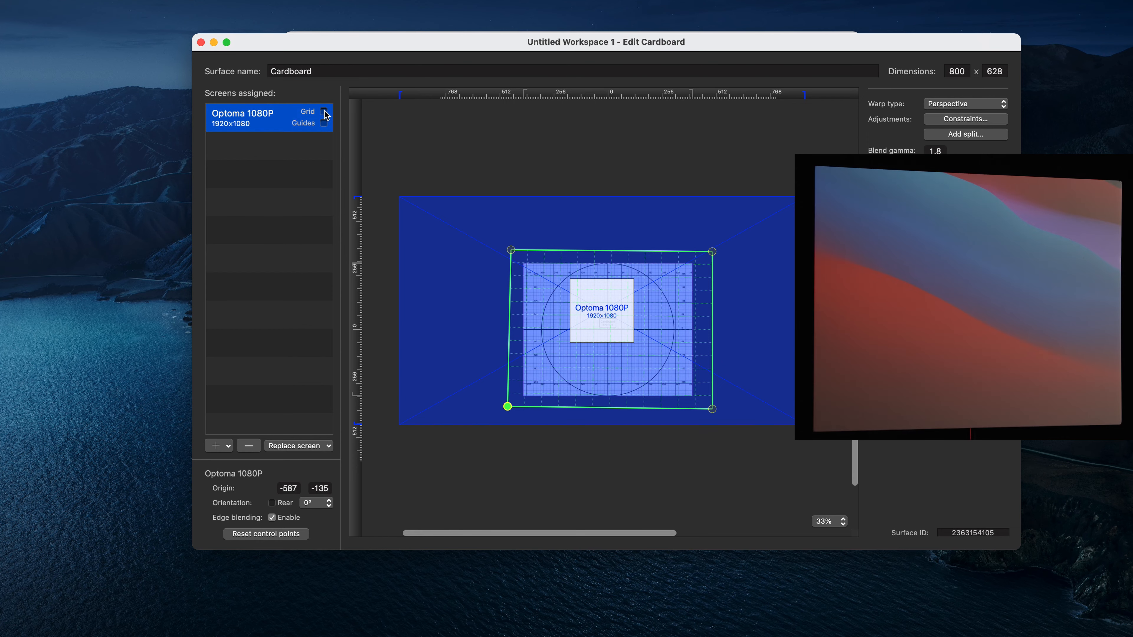
click(201, 43)
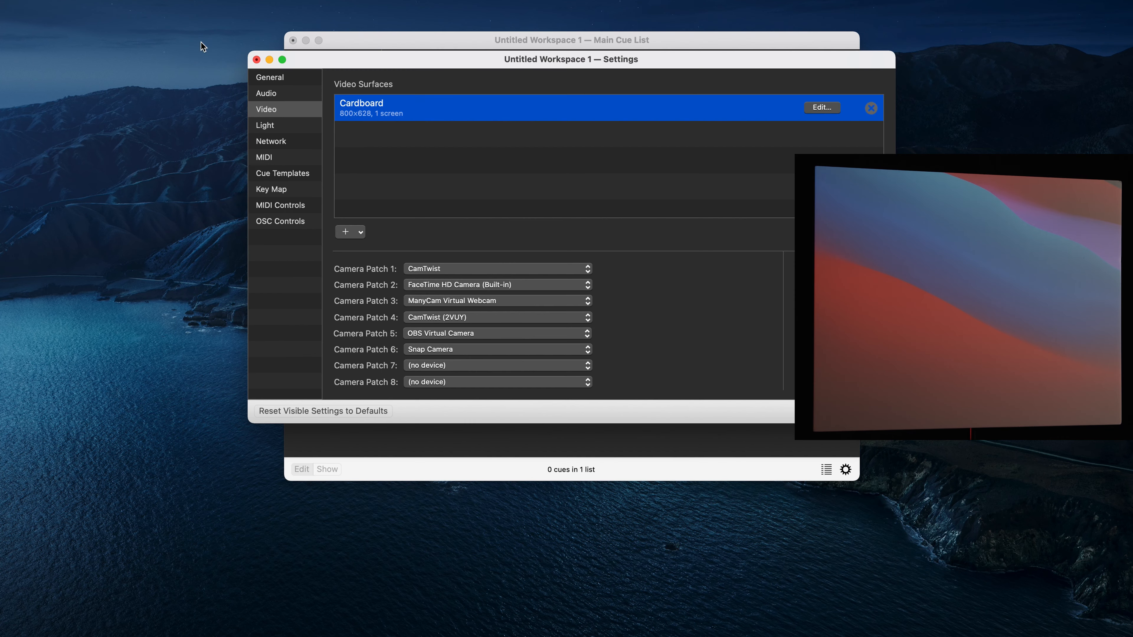
click(257, 61)
Step: Add a video cue by bringing abstarct-particle-background_4x2bwh0cx_1080__D.mov from Downloads into the cue list
drag(493, 38, 481, 36)
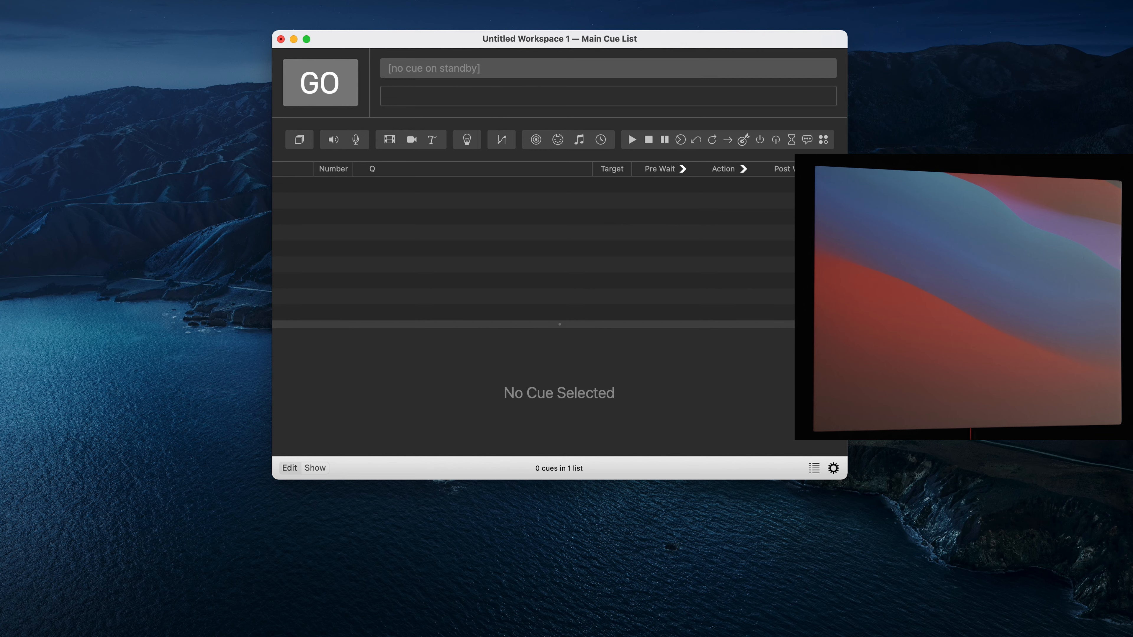
click(936, 633)
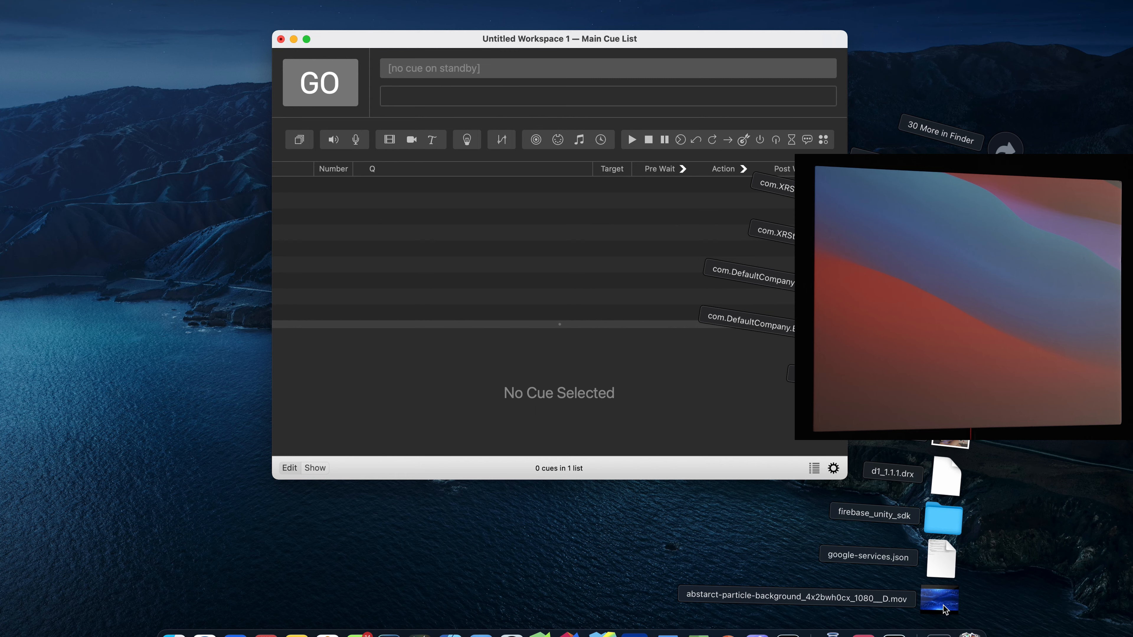
drag(945, 609, 522, 248)
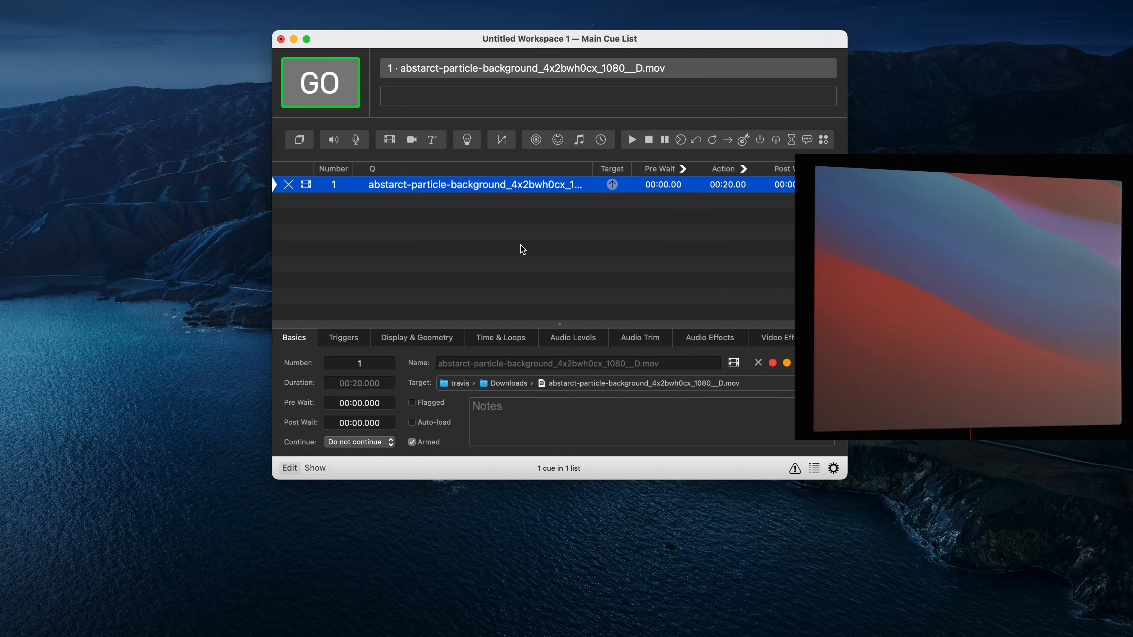
click(522, 249)
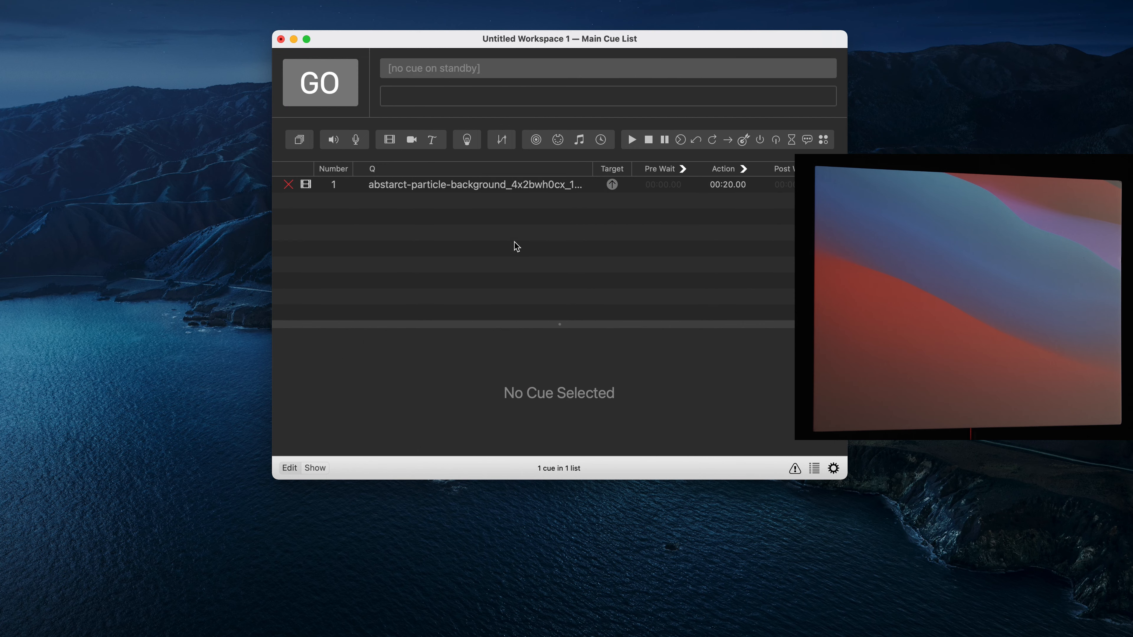
Step: Assign the video cue's video surface to Cardboard (Optoma 1080P)
click(423, 190)
click(376, 232)
click(418, 189)
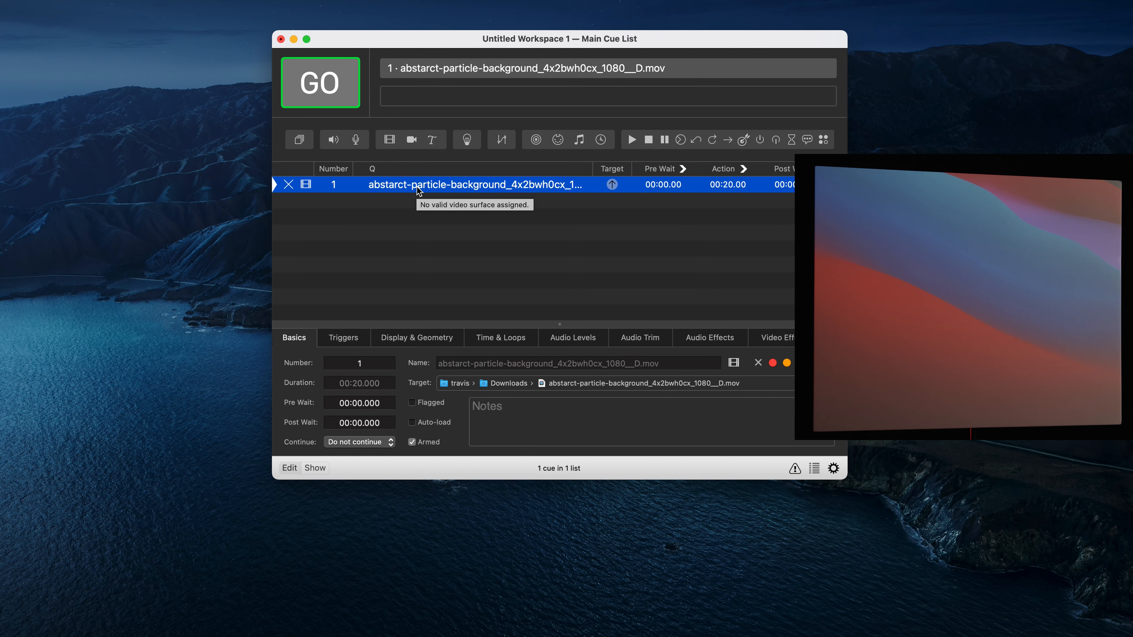
click(444, 340)
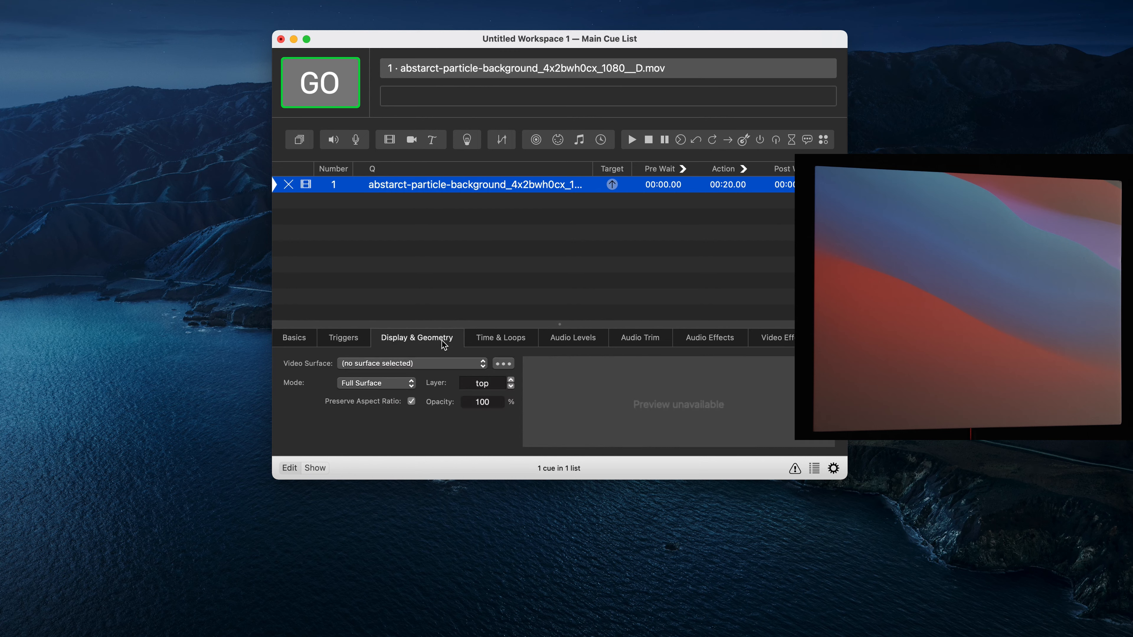
click(381, 364)
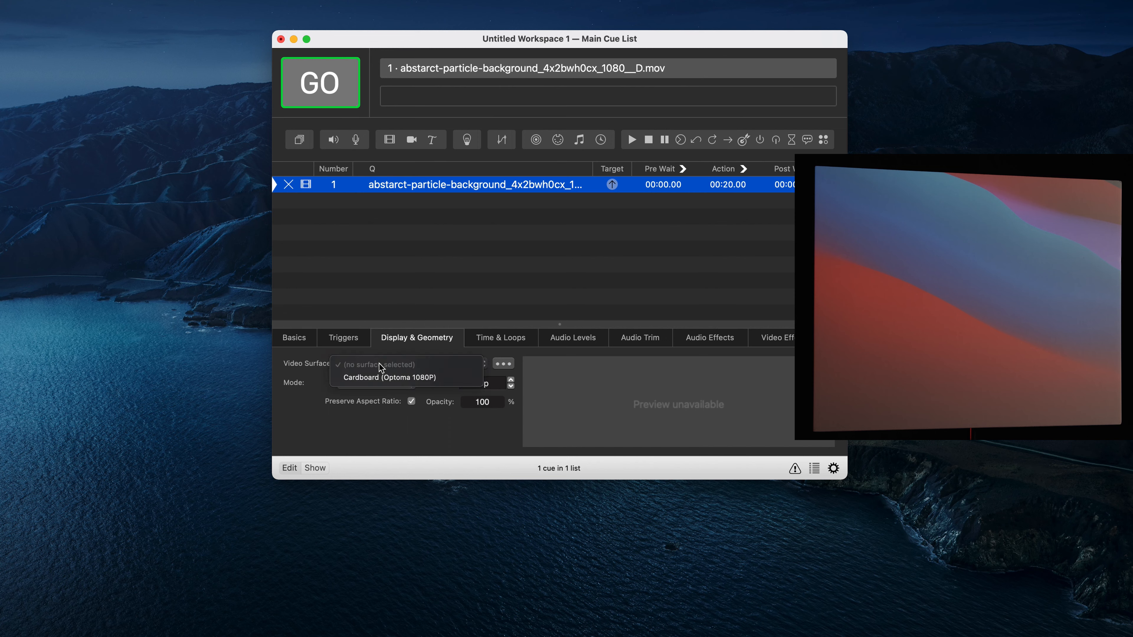
click(366, 378)
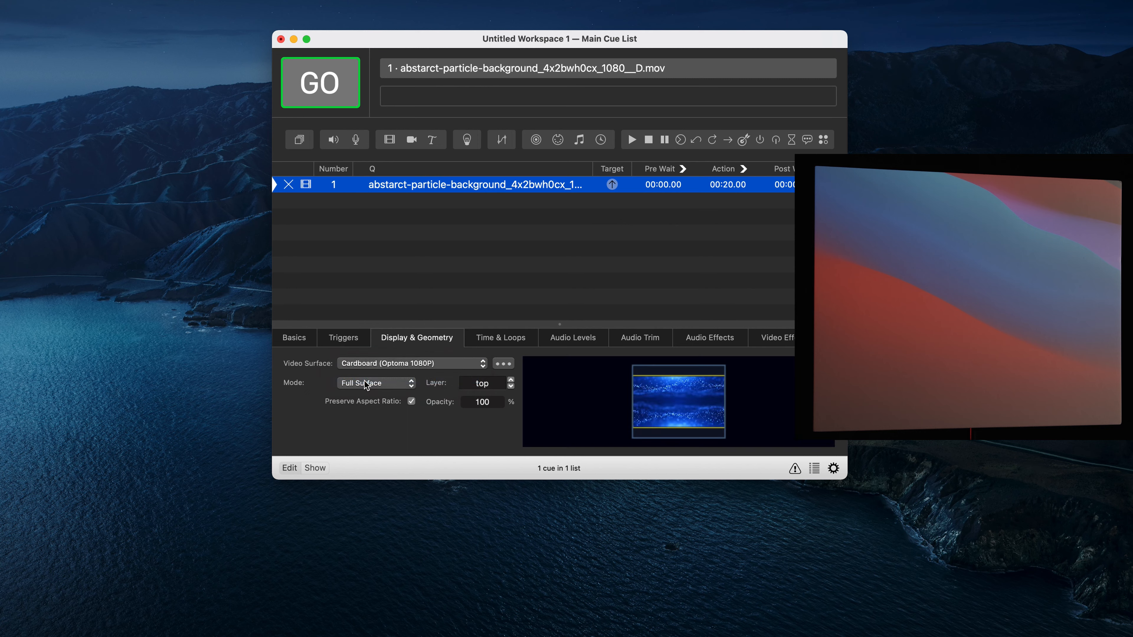
Step: Fire the video cue to test playback on the cardboard surface
click(346, 259)
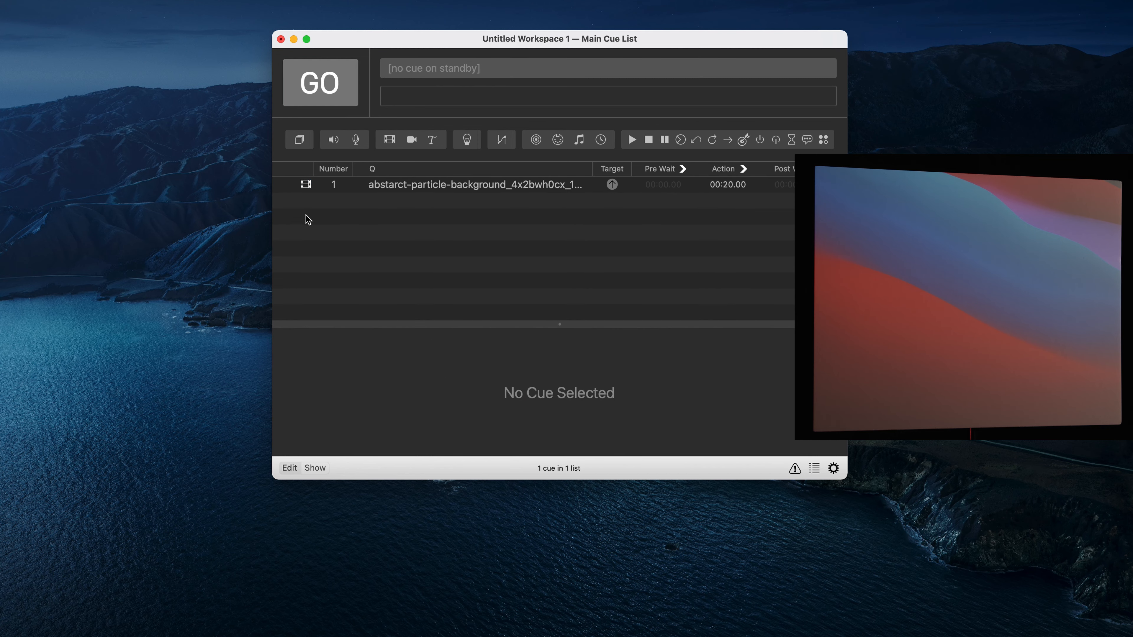
click(418, 188)
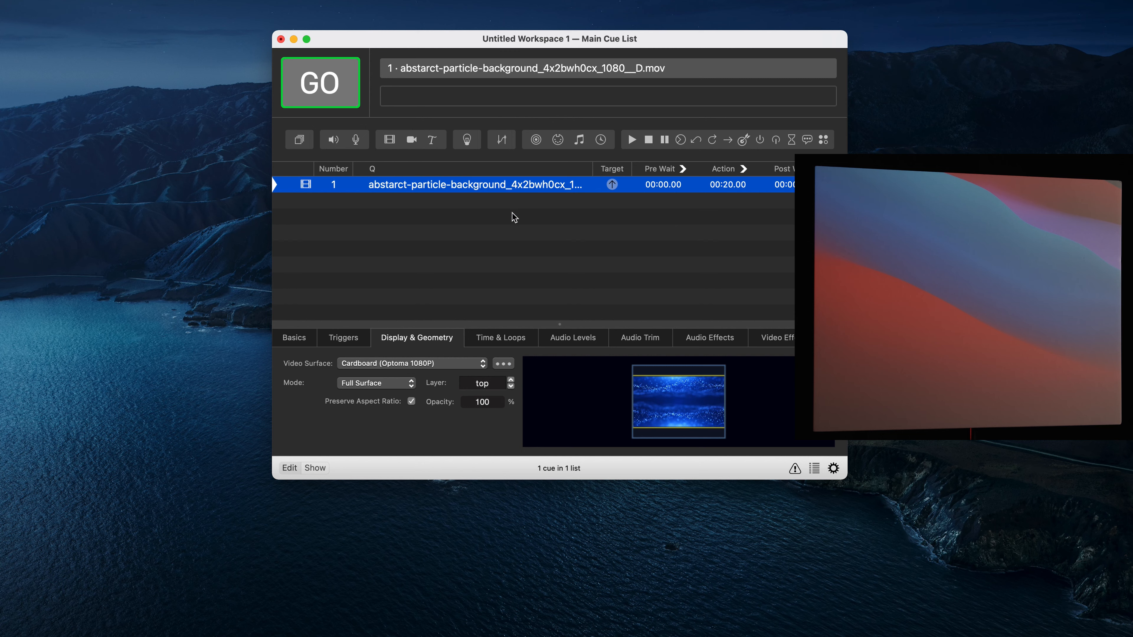
key(space)
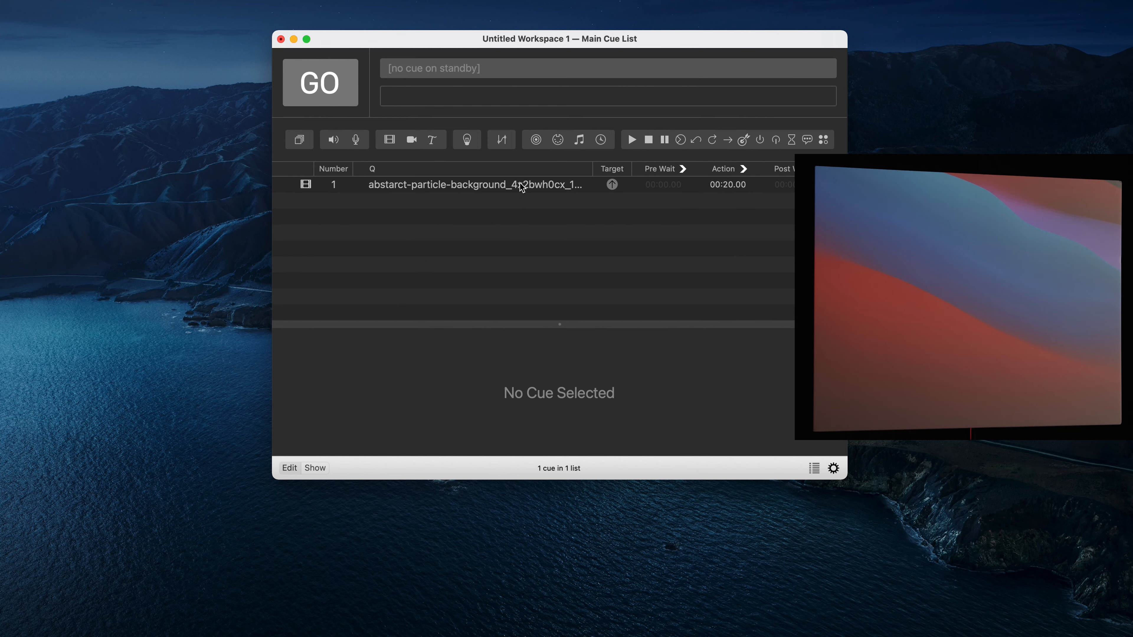
Step: Switch the cue's geometry mode to Custom Geometry and set its scale to 0.605
click(535, 187)
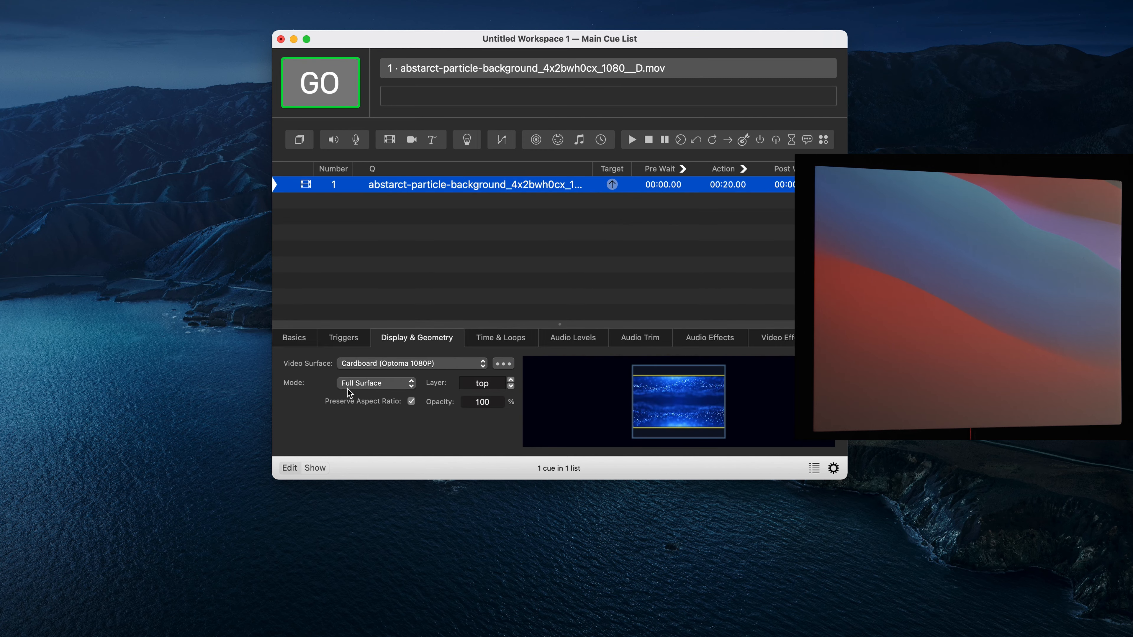
click(364, 385)
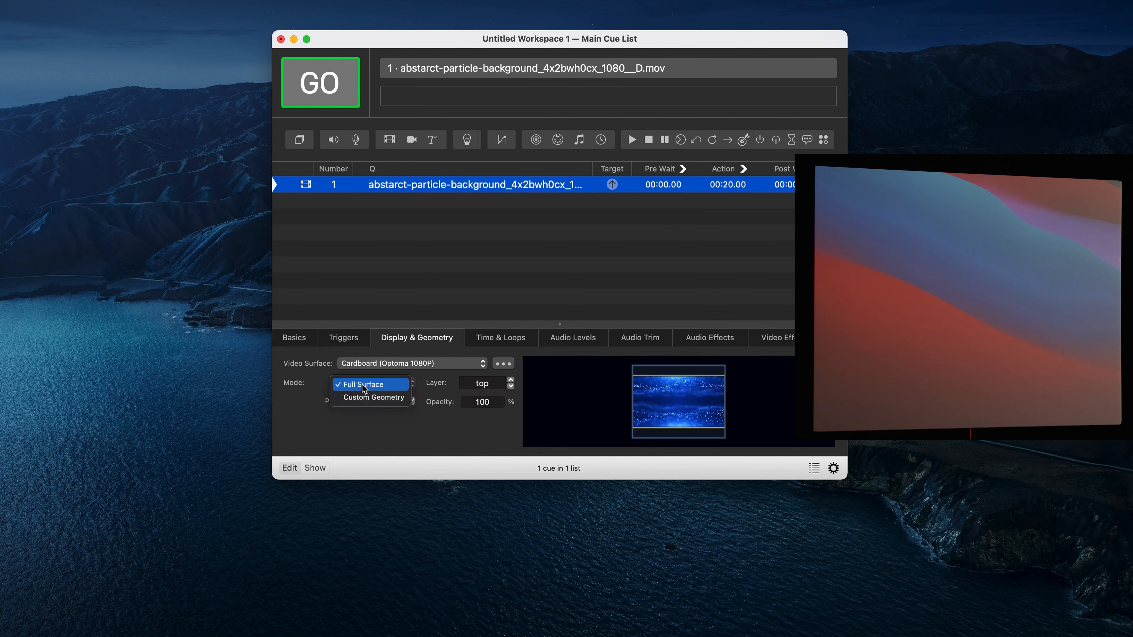
click(379, 397)
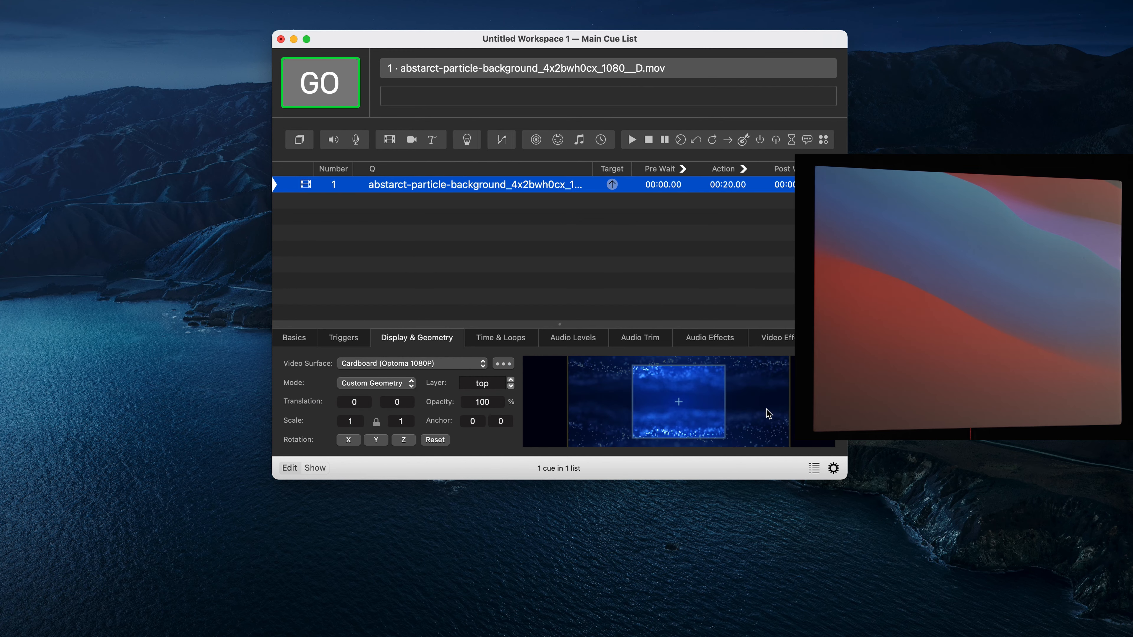
drag(868, 500, 989, 578)
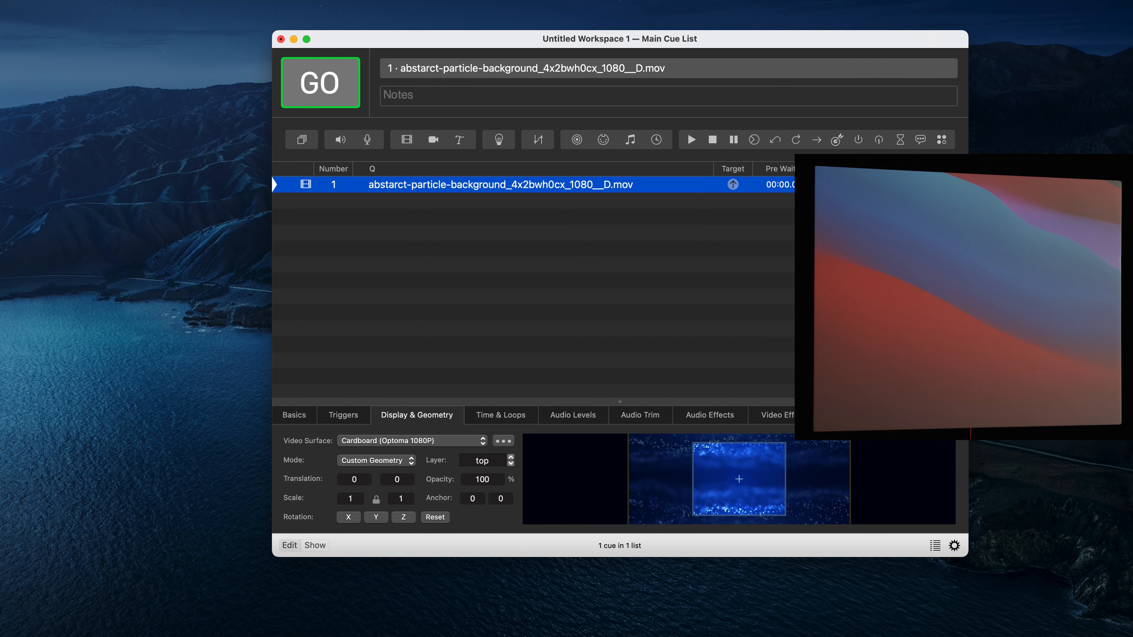
drag(619, 402, 620, 338)
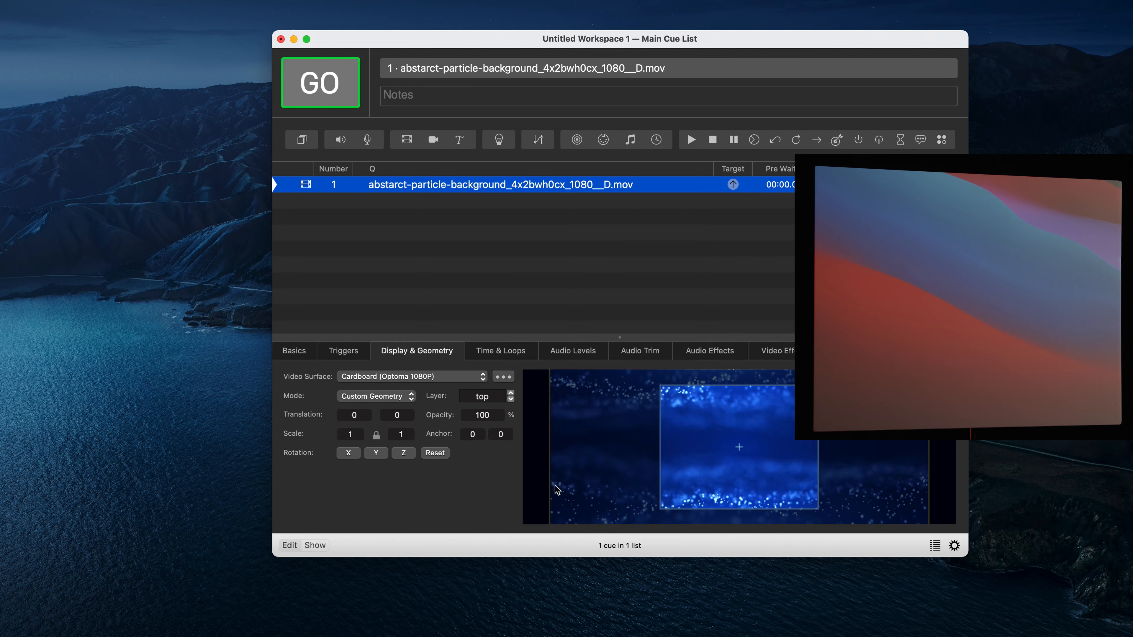
drag(356, 435, 356, 614)
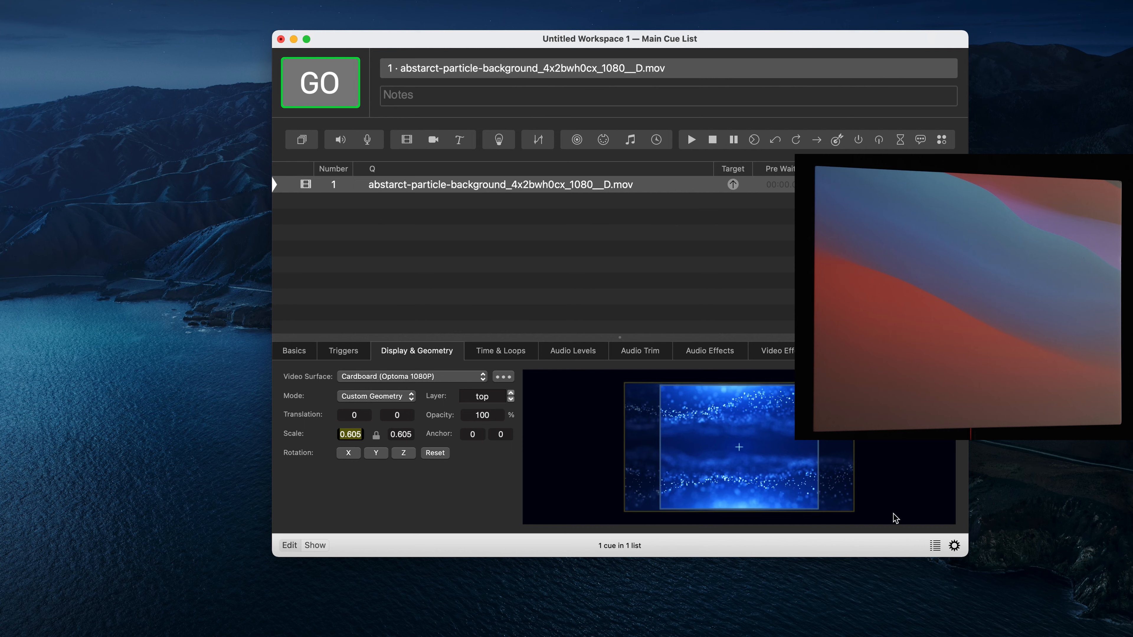
Step: Fire the scaled video cue to play it on the projected cardboard
click(442, 218)
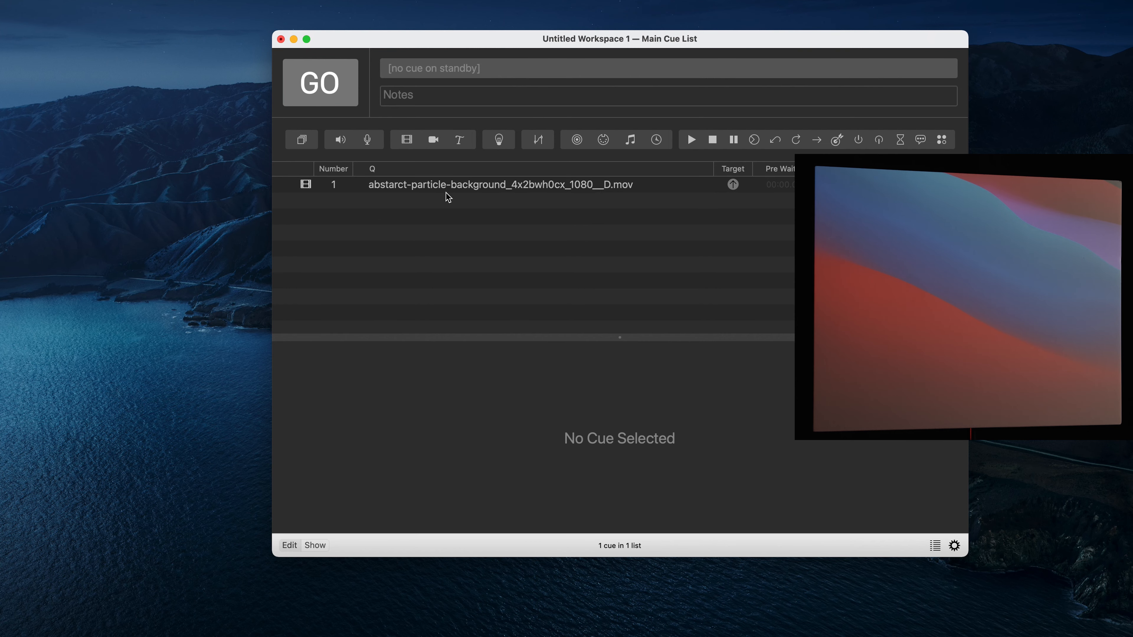
click(463, 189)
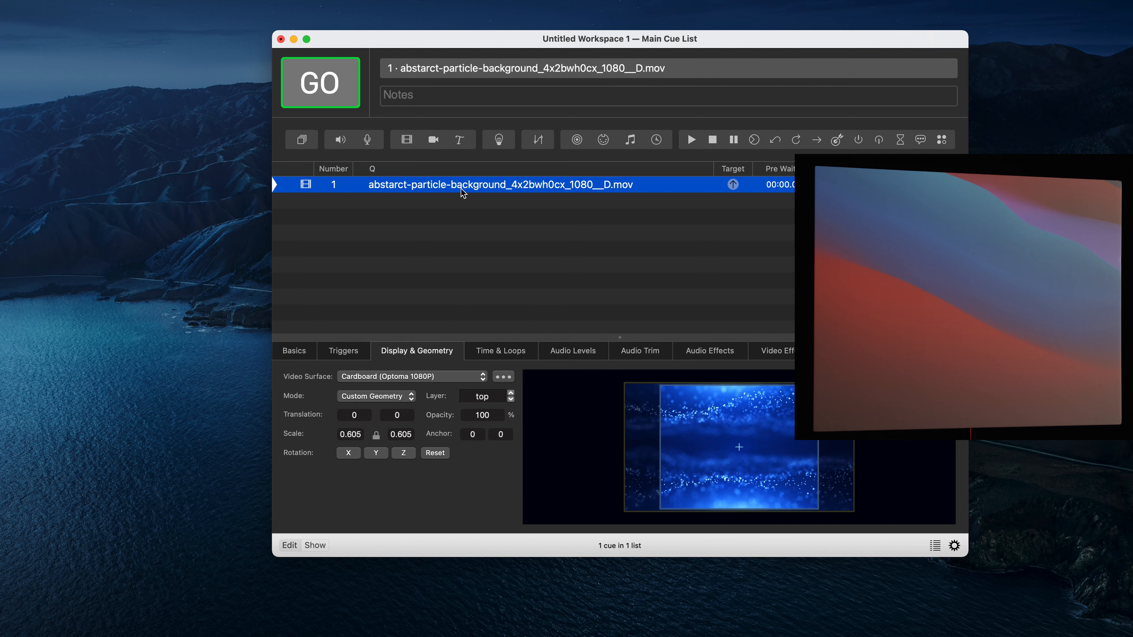
key(space)
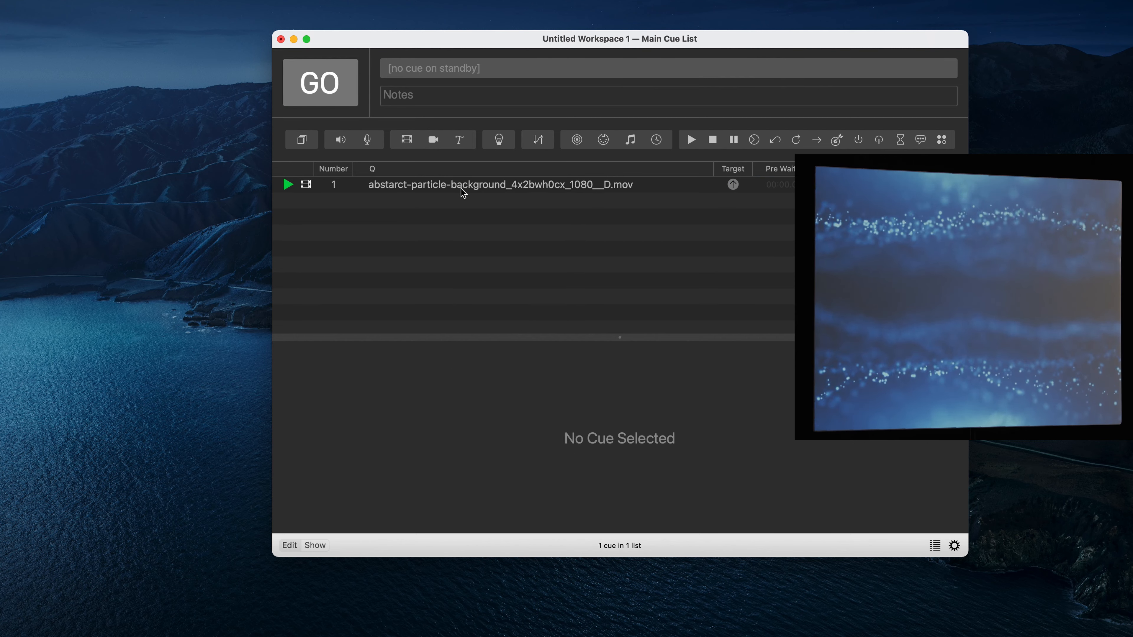